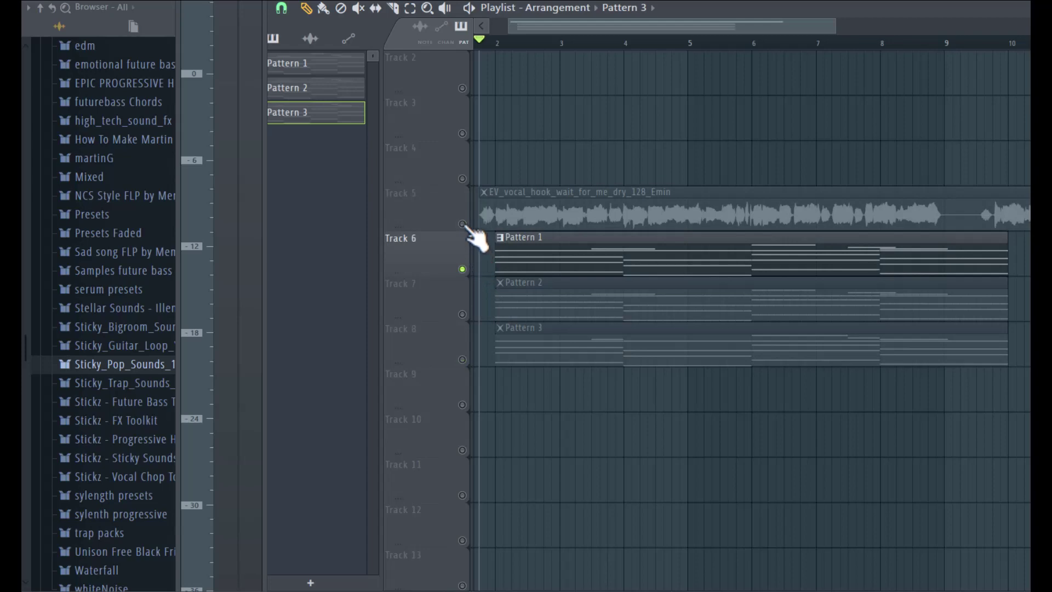
- Play the arrangement and examine the LABS chord notes of Pattern 1 in the piano roll
key(space)
double_click(547, 266)
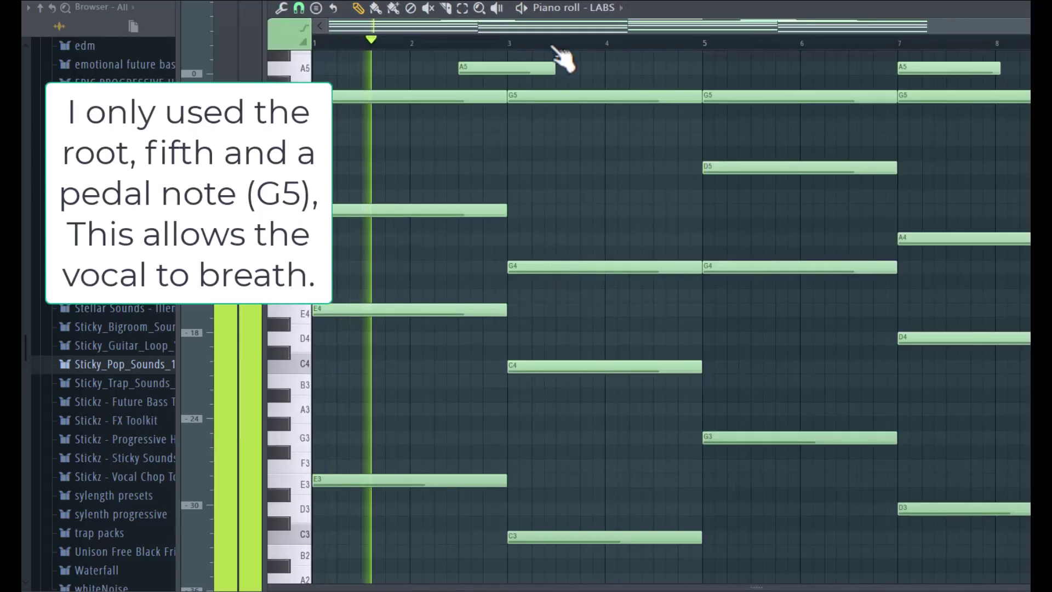
scroll(553, 47, down, 1)
scroll(518, 118, up, 2)
scroll(511, 126, down, 2)
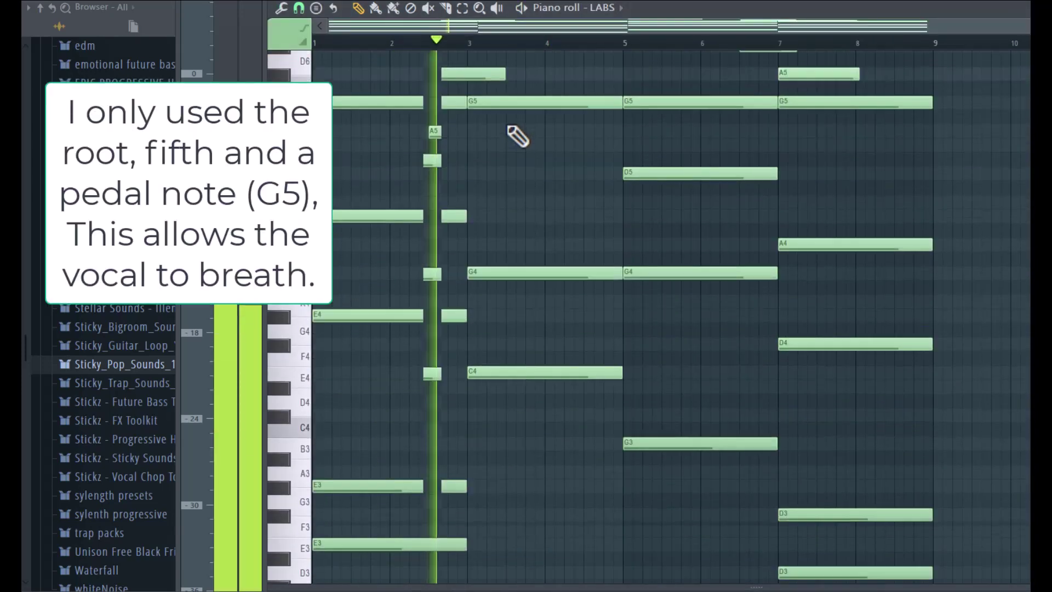
scroll(508, 127, down, 1)
scroll(459, 283, up, 1)
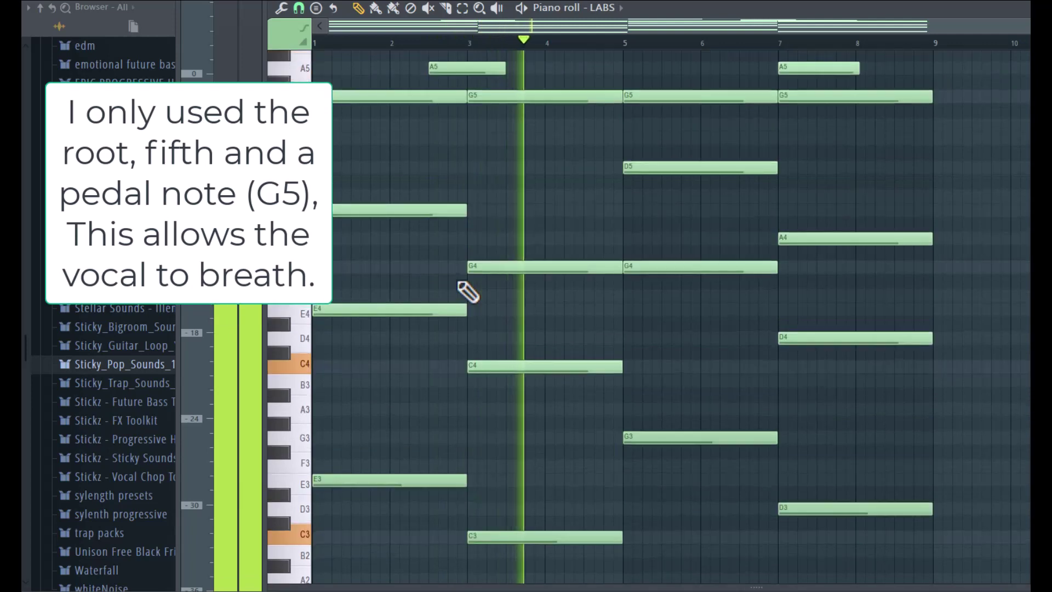
scroll(468, 292, up, 1)
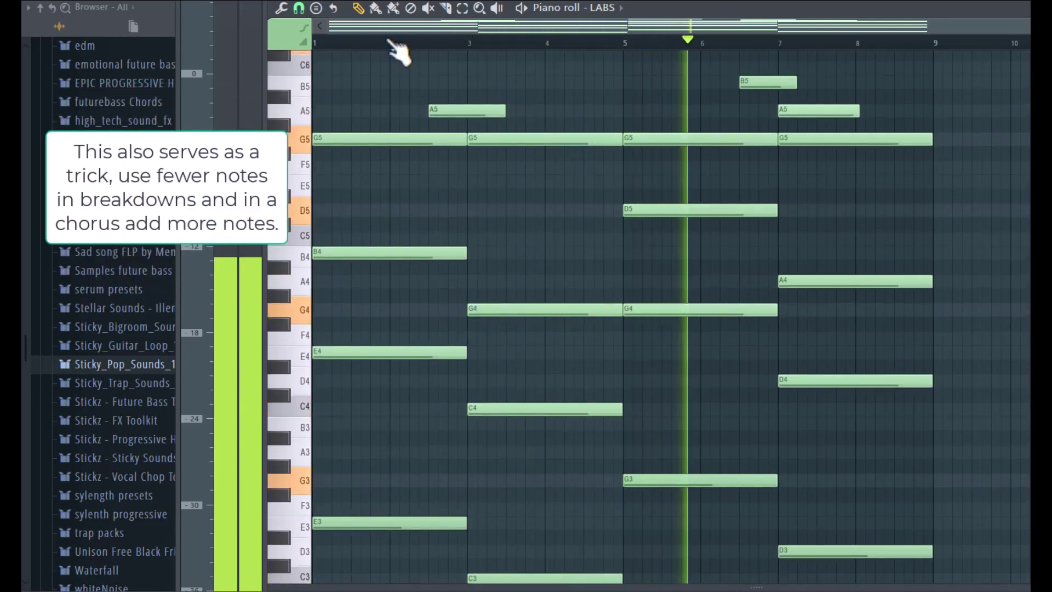
scroll(433, 201, down, 1)
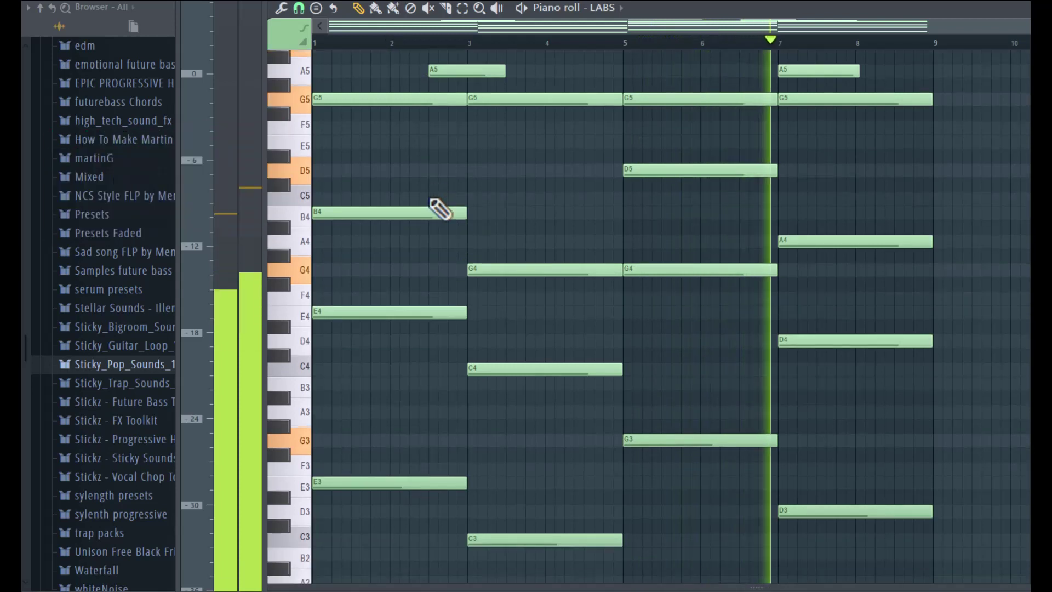
scroll(434, 207, up, 1)
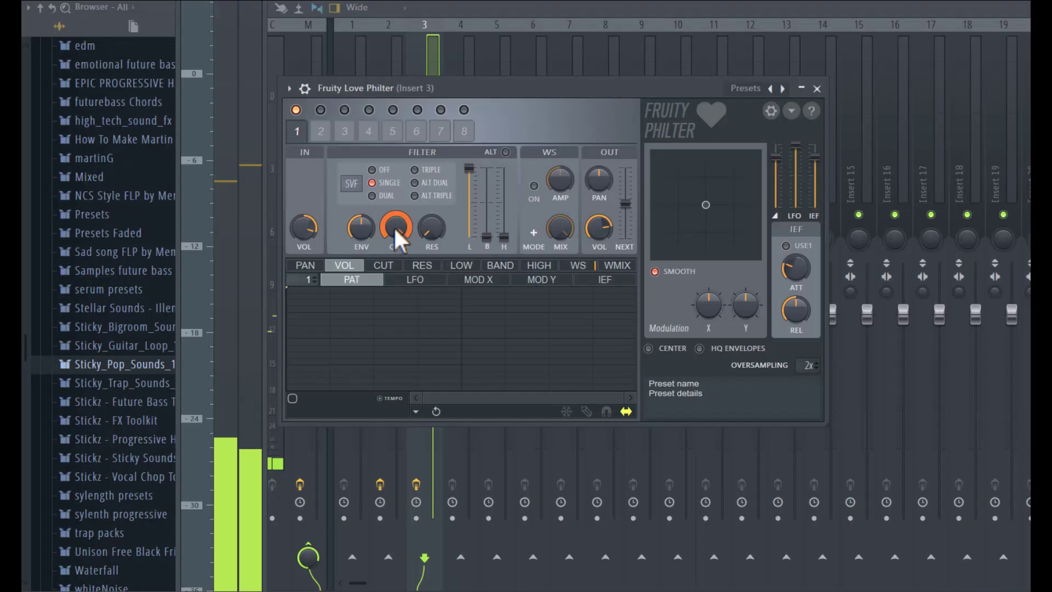
- Lower the filter cutoff of Fruity Love Philter on Insert 3
drag(395, 229, 394, 258)
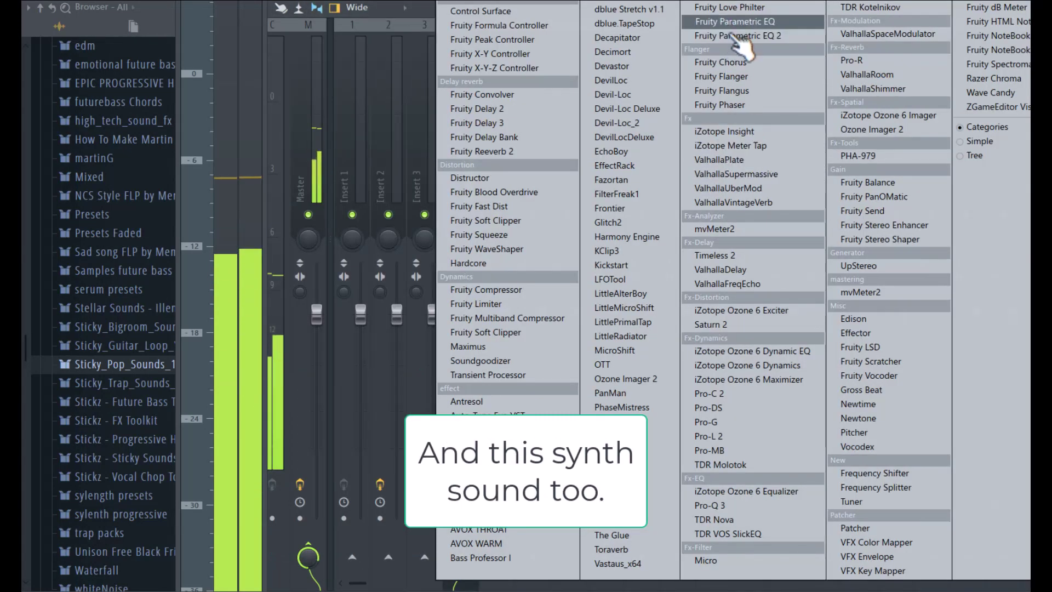
- Add Fruity Parametric EQ 2 to the Serum mixer channel and return to the playlist
click(735, 37)
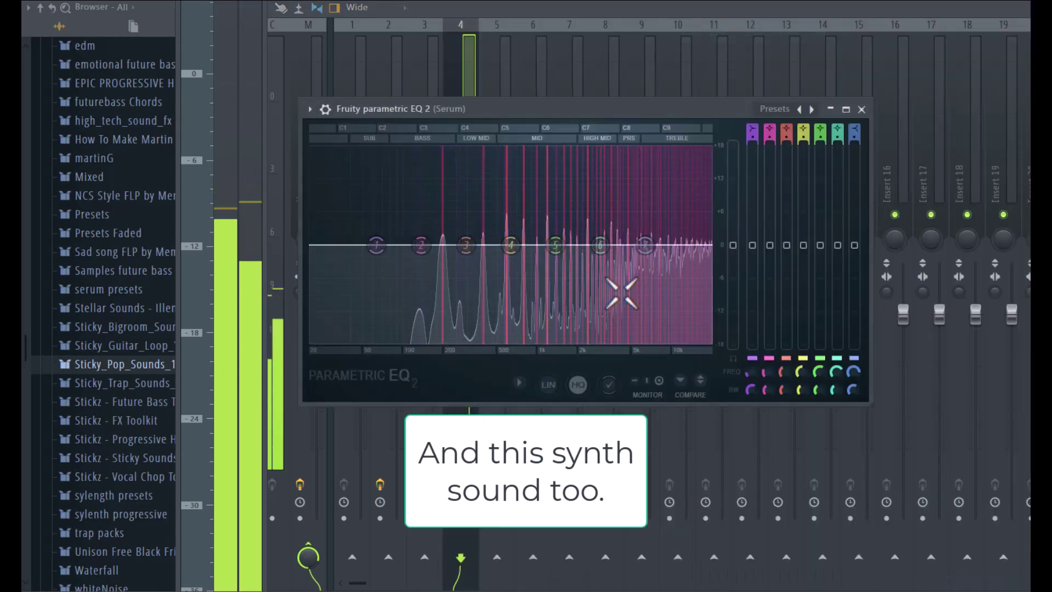
click(793, 4)
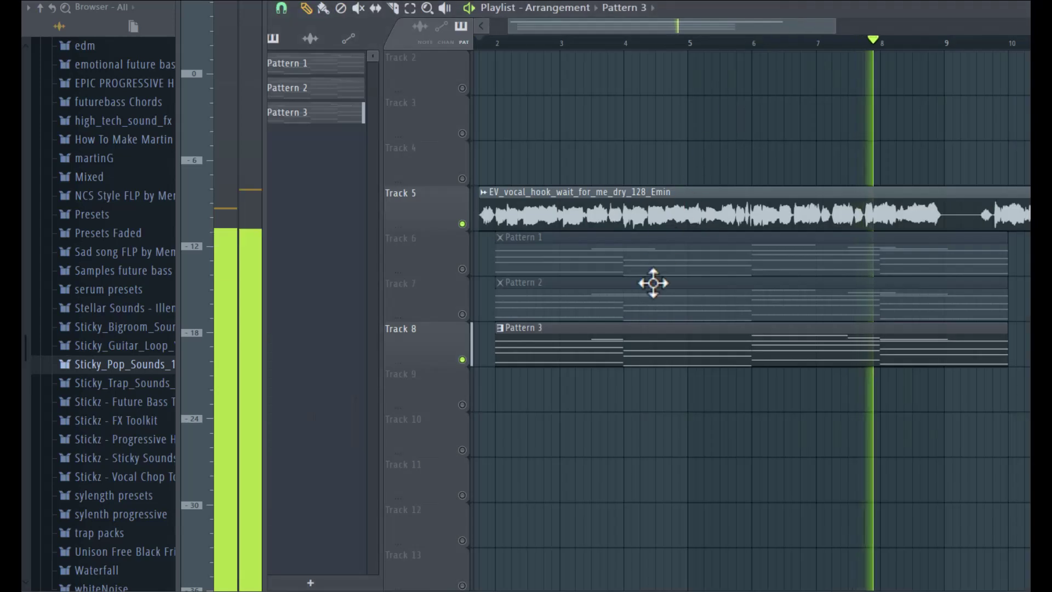
- Stop playback, enable all channels in the channel rack instead of only Serum, and restart playback
key(space)
key(F6)
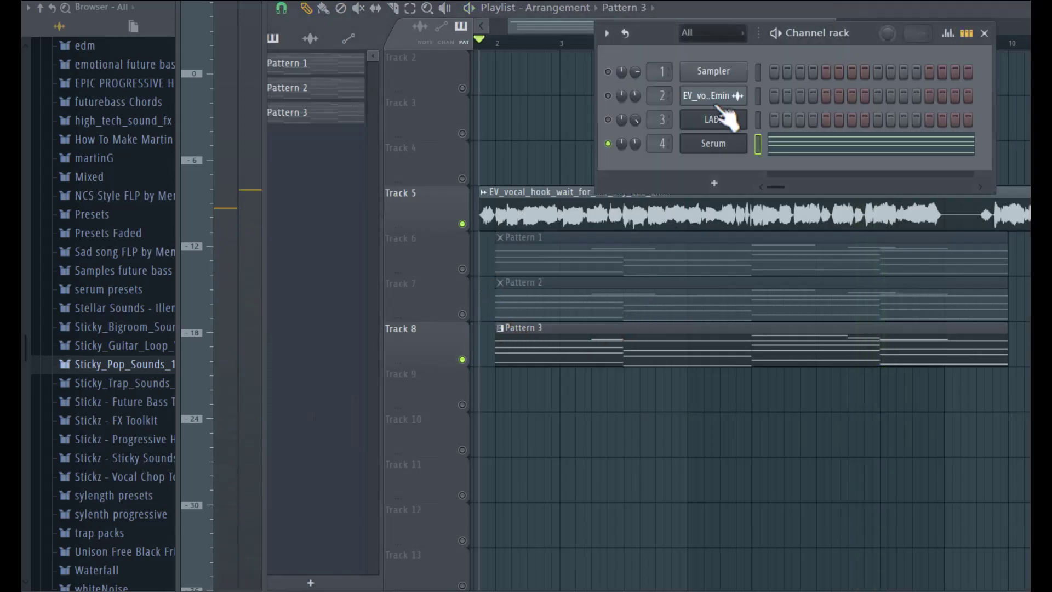
right_click(608, 144)
click(622, 157)
key(space)
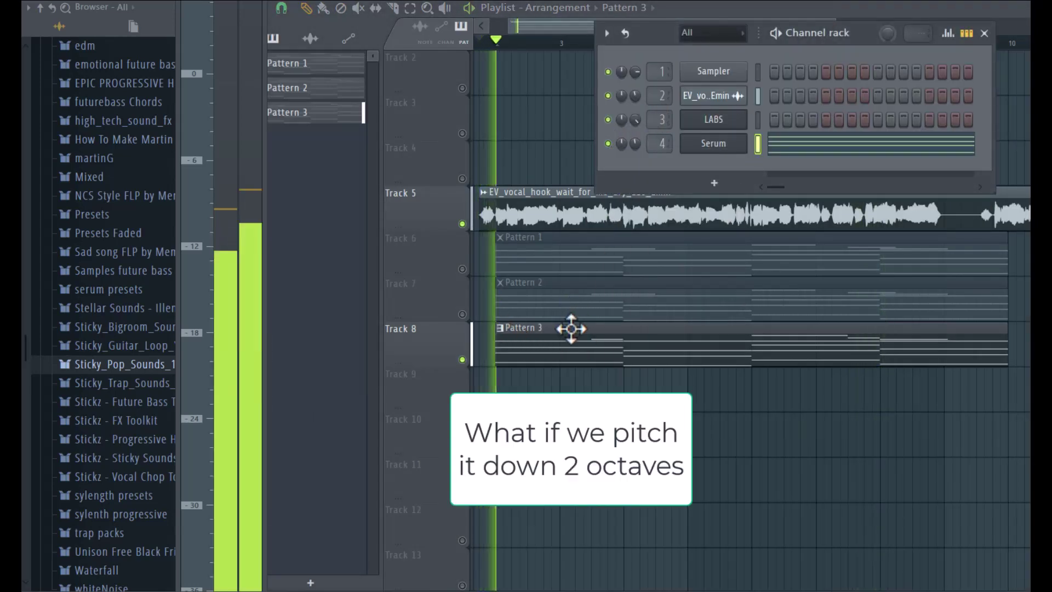
- Open Pattern 3 in the piano roll and transpose all Serum notes down two octaves
click(571, 340)
double_click(571, 340)
scroll(599, 304, up, 4)
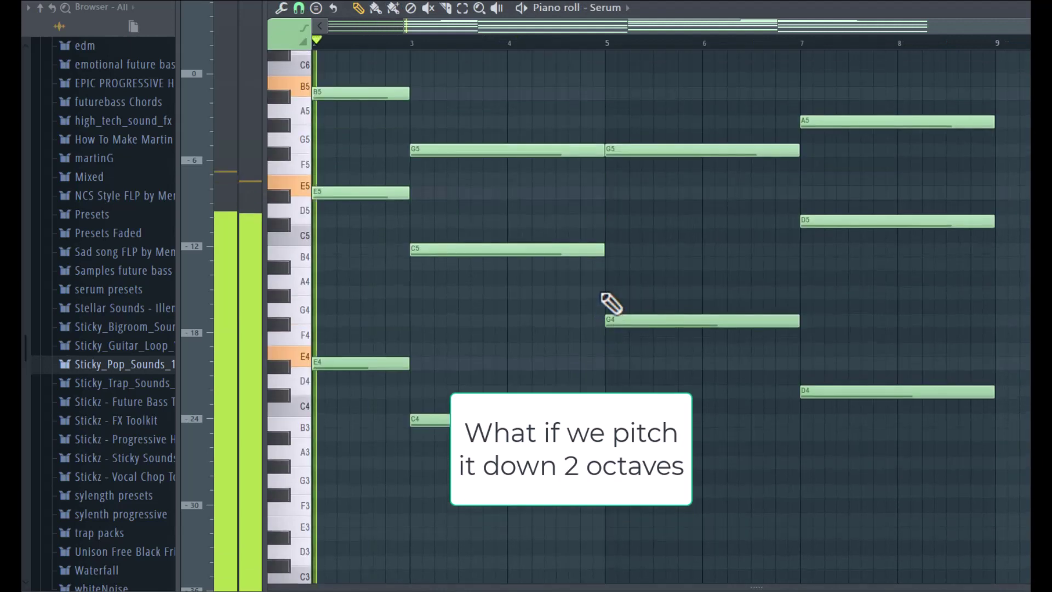
key(ctrl+Down)
key(ctrl+Down)
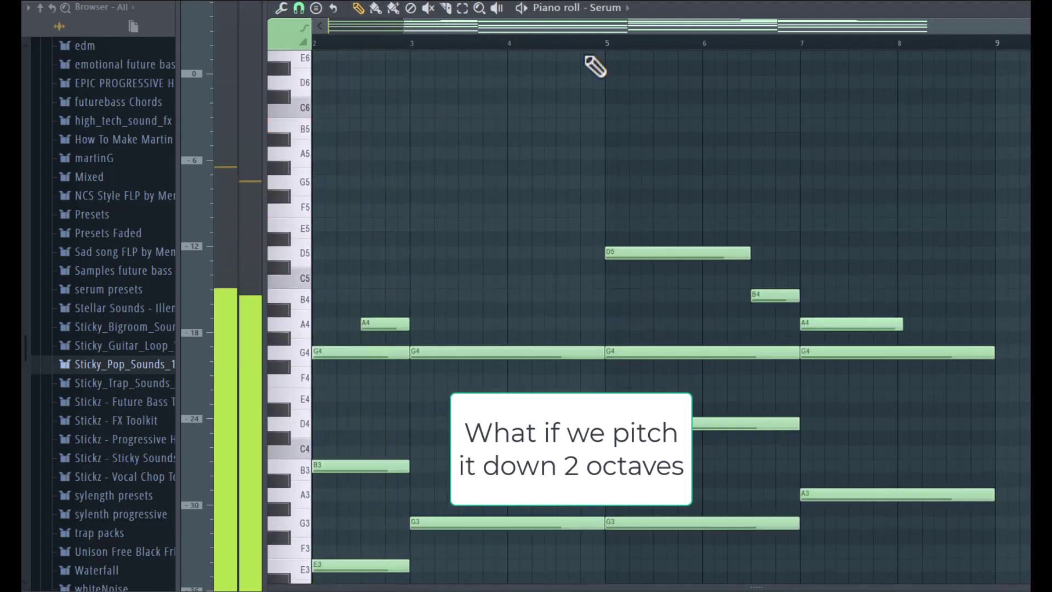
- Play the transposed Serum chords from the start to hear them against the vocal
key(space)
drag(566, 24, 465, 40)
scroll(603, 208, down, 2)
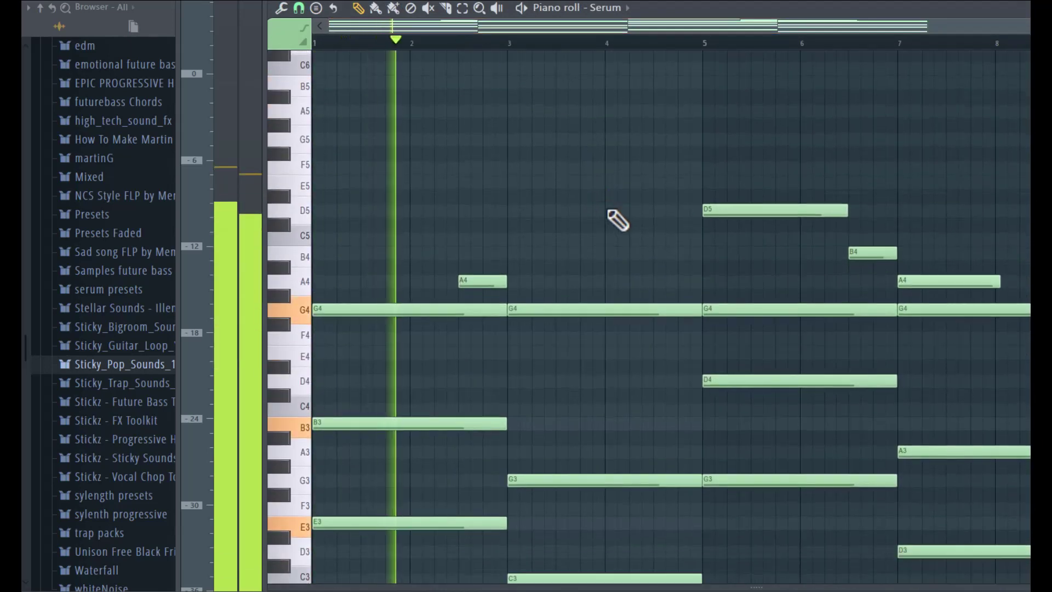
scroll(622, 222, down, 2)
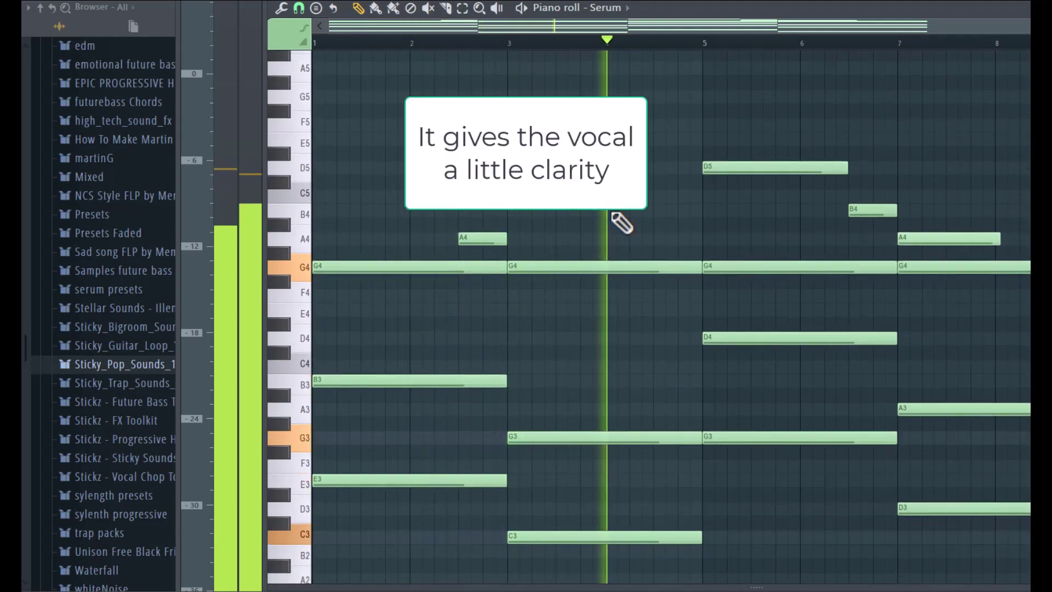
- In the Insert 2 parametric EQ, boost band 3 near 600 Hz, band 5 near 3 kHz and band 2 near 12 kHz by about 3 dB
click(795, 3)
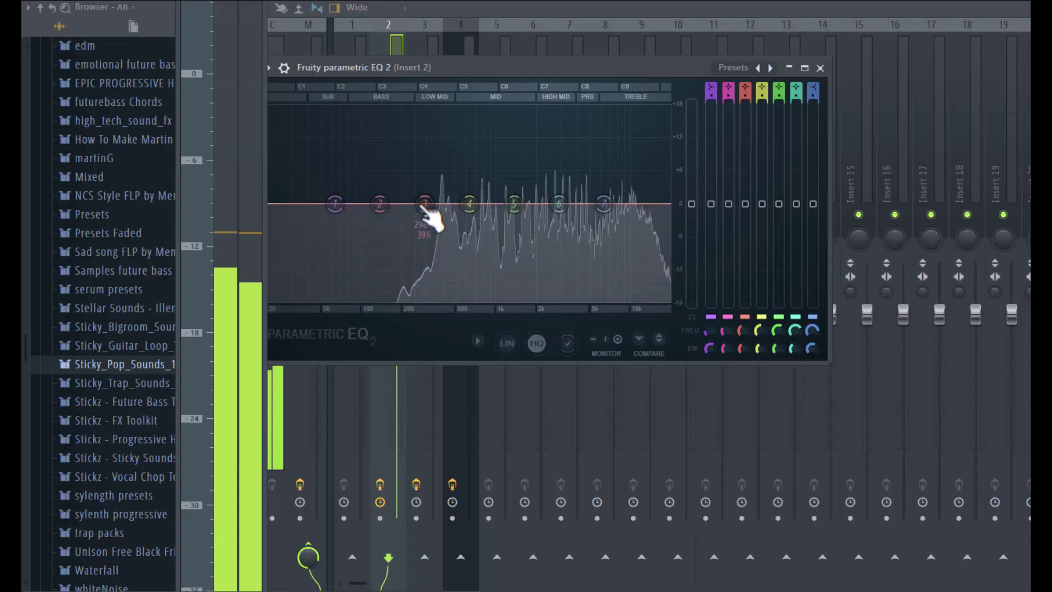
drag(427, 208, 447, 188)
drag(514, 204, 566, 190)
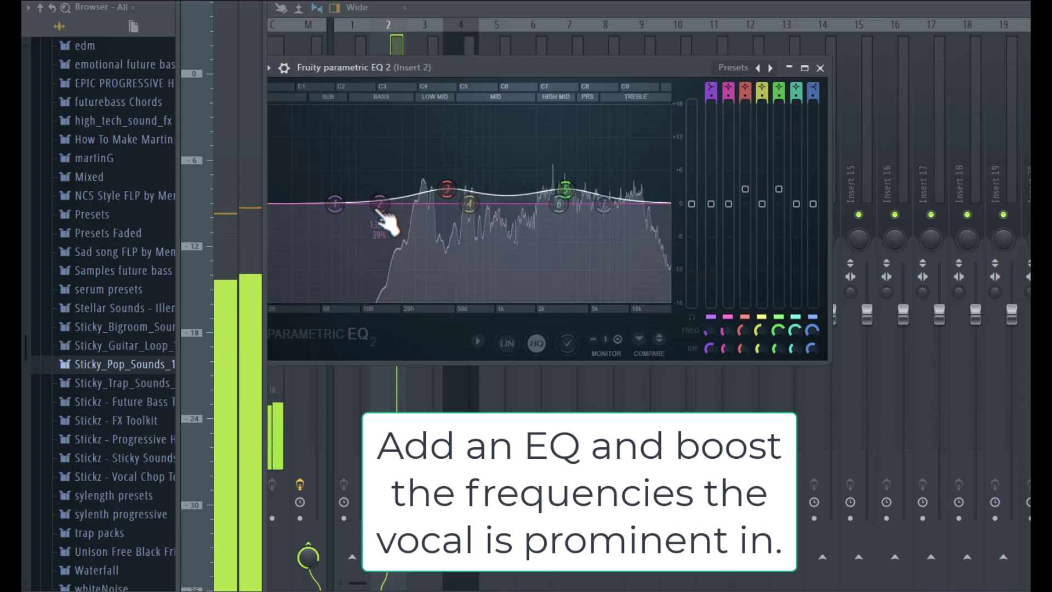
drag(379, 204, 645, 189)
scroll(645, 188, down, 2)
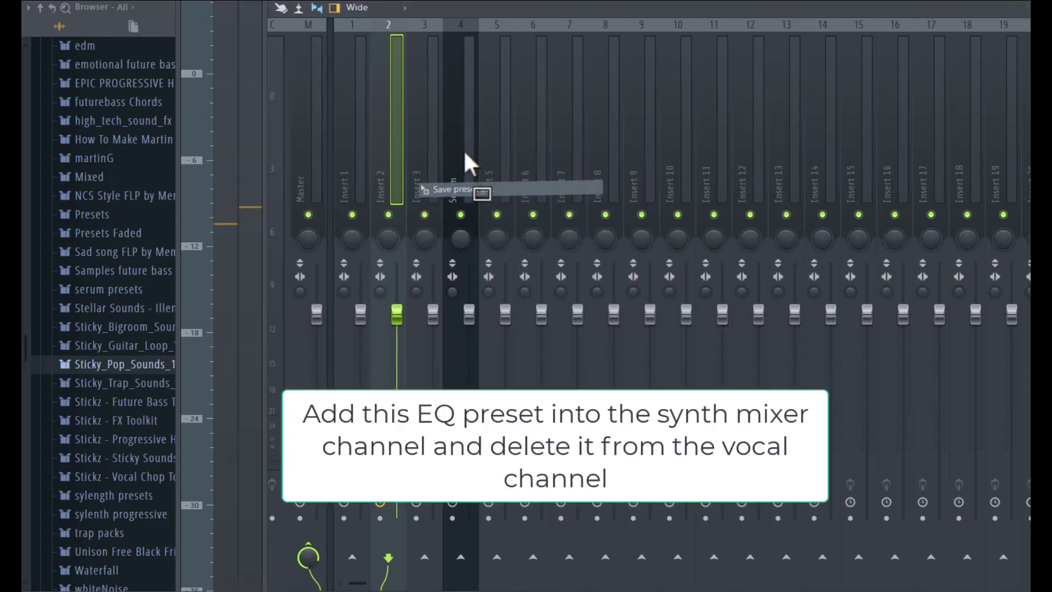
- Copy the Insert 2 EQ preset to the Serum channel and turn bands 2, 3 and 5 into cuts of about 3 dB
drag(465, 154, 466, 155)
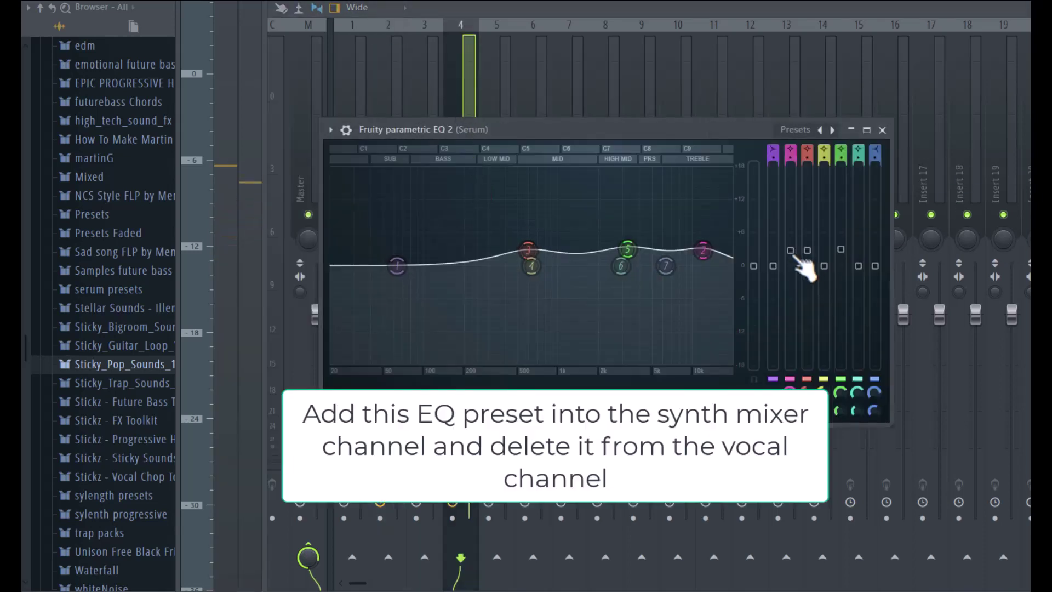
drag(703, 255, 703, 266)
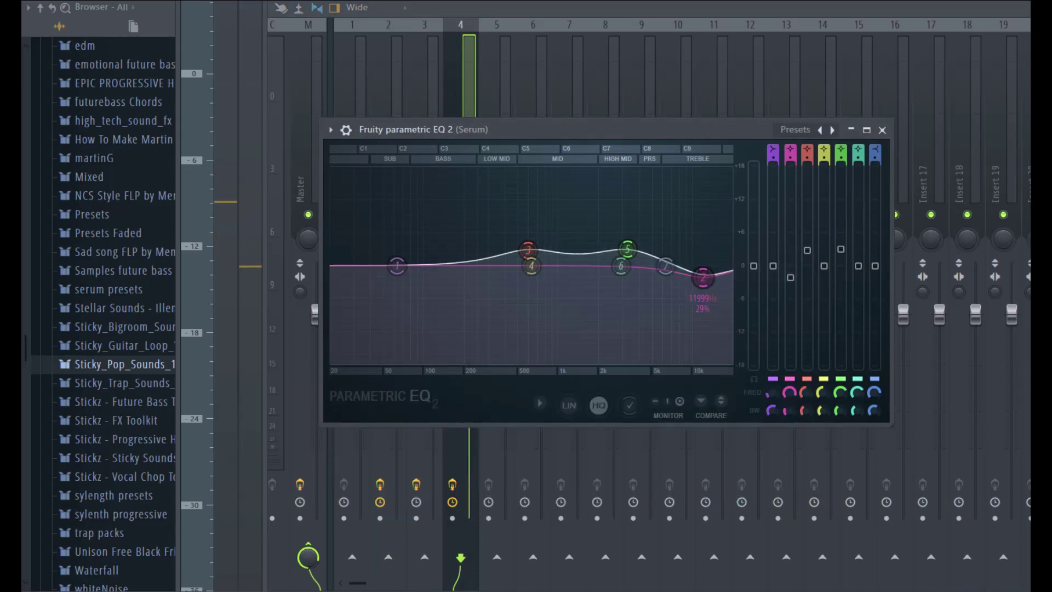
drag(809, 252, 841, 264)
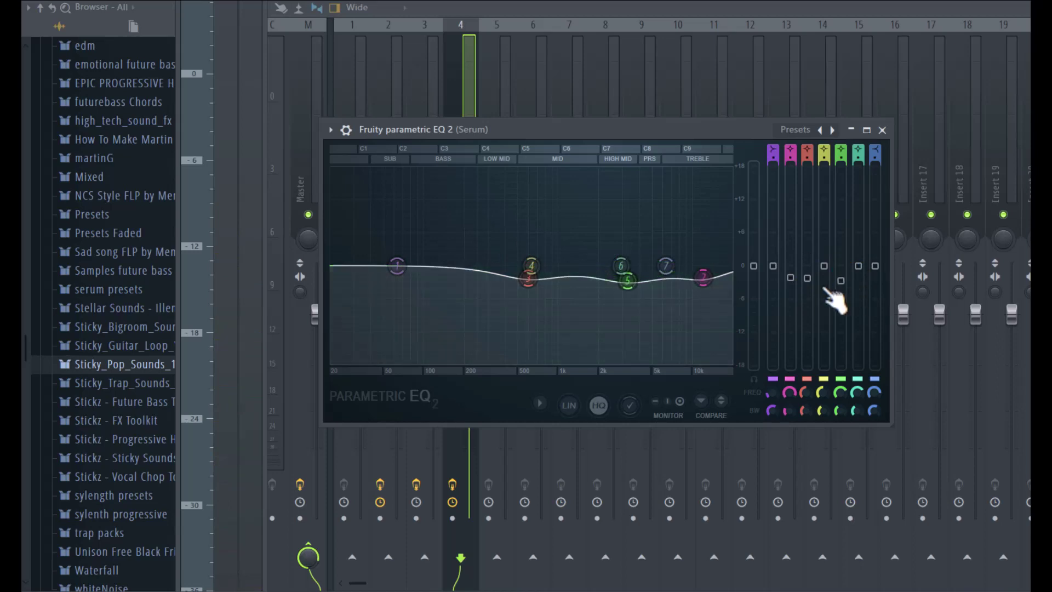
drag(808, 278, 842, 282)
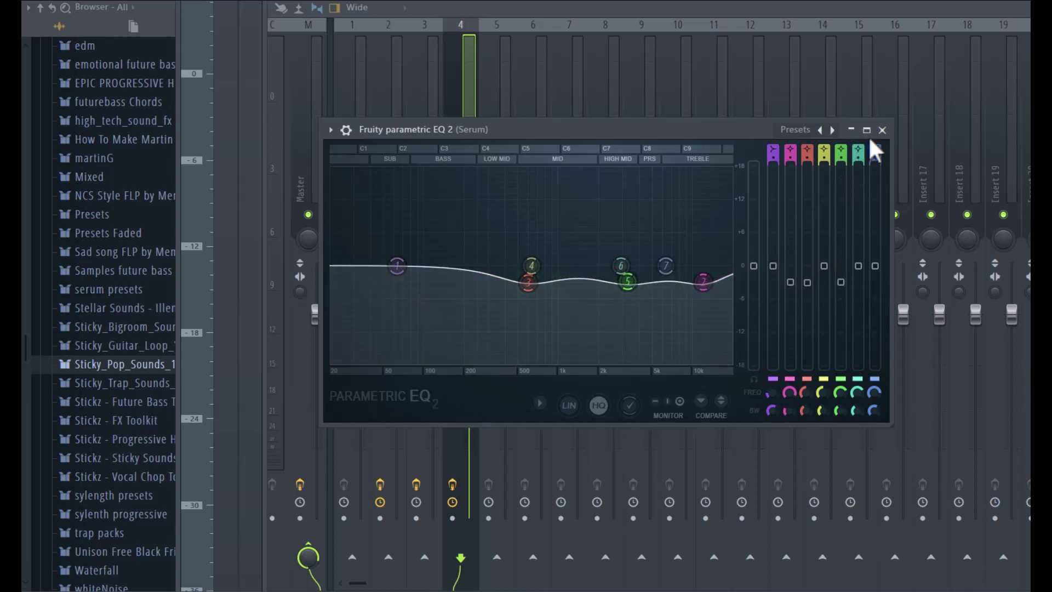
key(Escape)
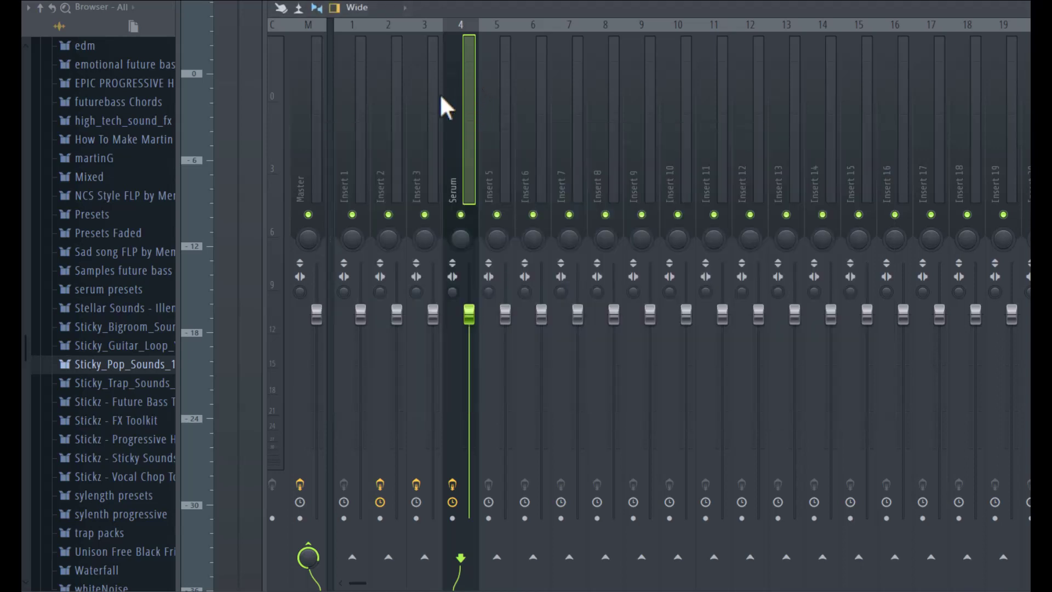
- Mute the Serum mixer channel and add Fruity peak controller to Insert 2
click(461, 214)
click(397, 183)
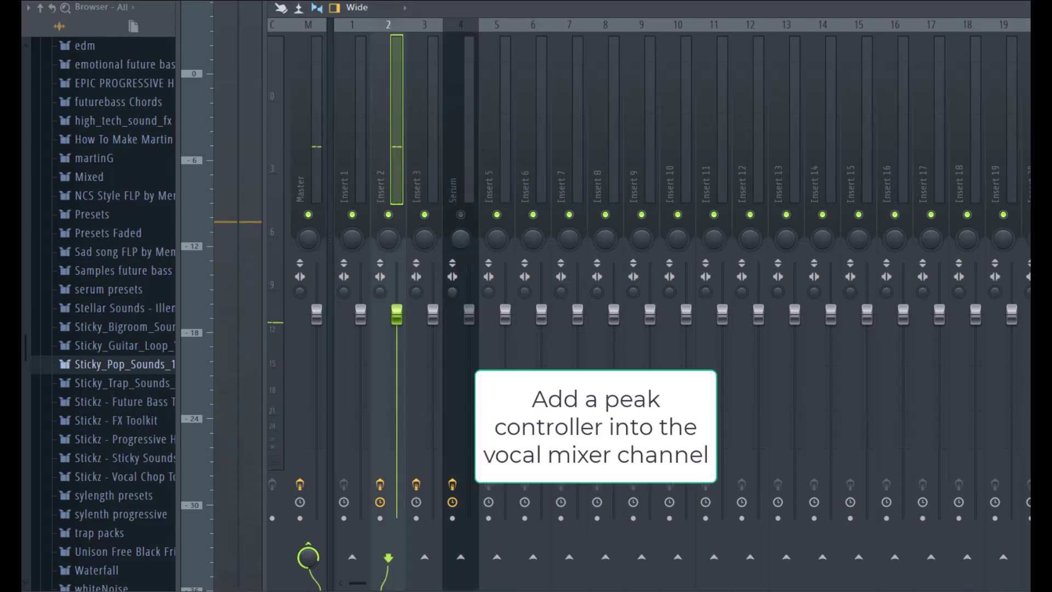
click(1030, 133)
click(495, 39)
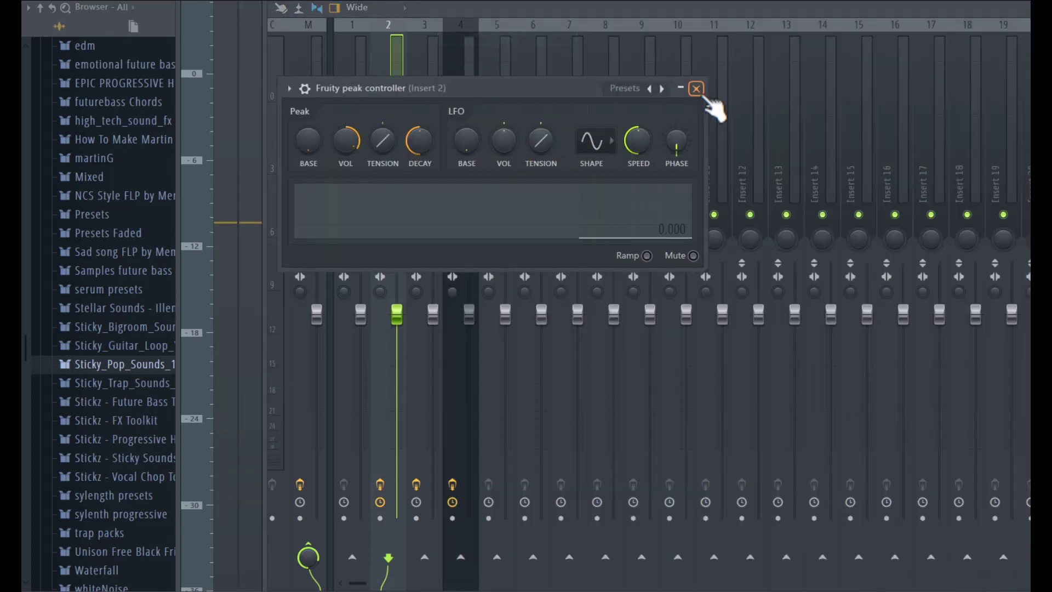
- Detach the peak controller window and place it side by side with the Serum channel's parametric EQ
click(289, 89)
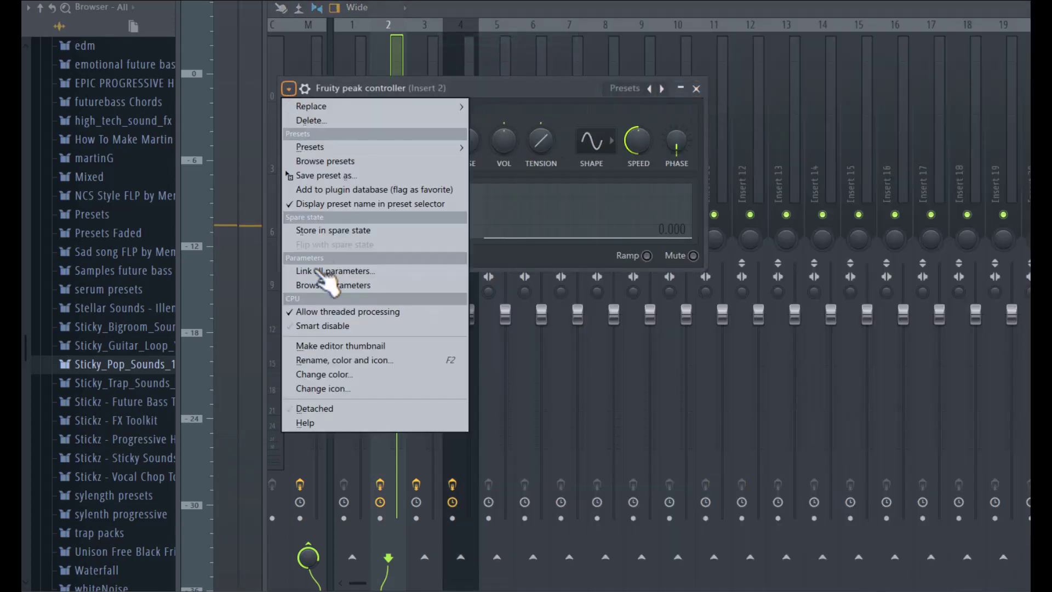
click(346, 411)
drag(392, 87, 181, 118)
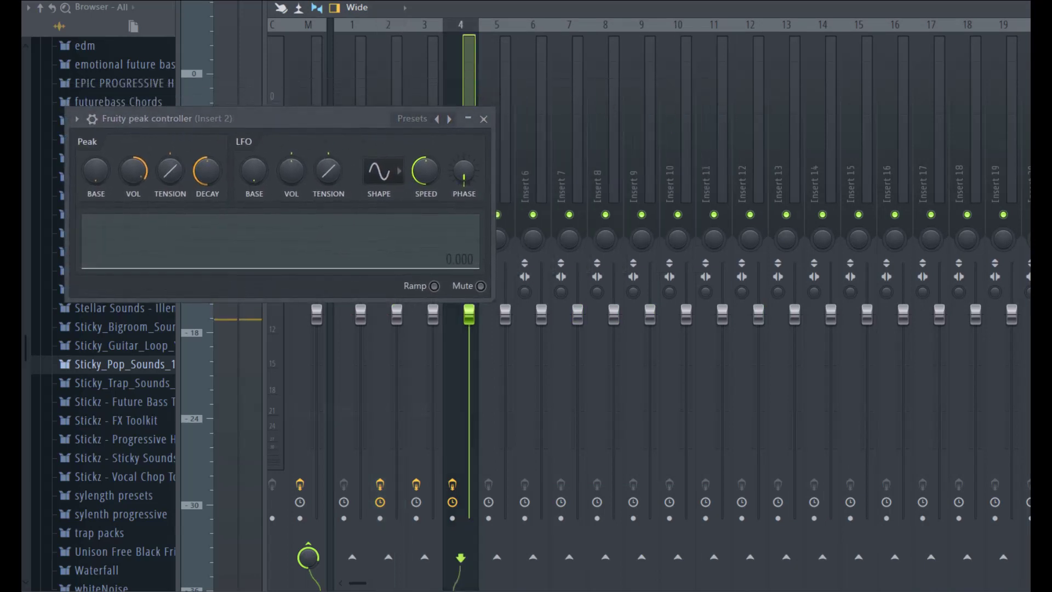
drag(656, 134, 839, 114)
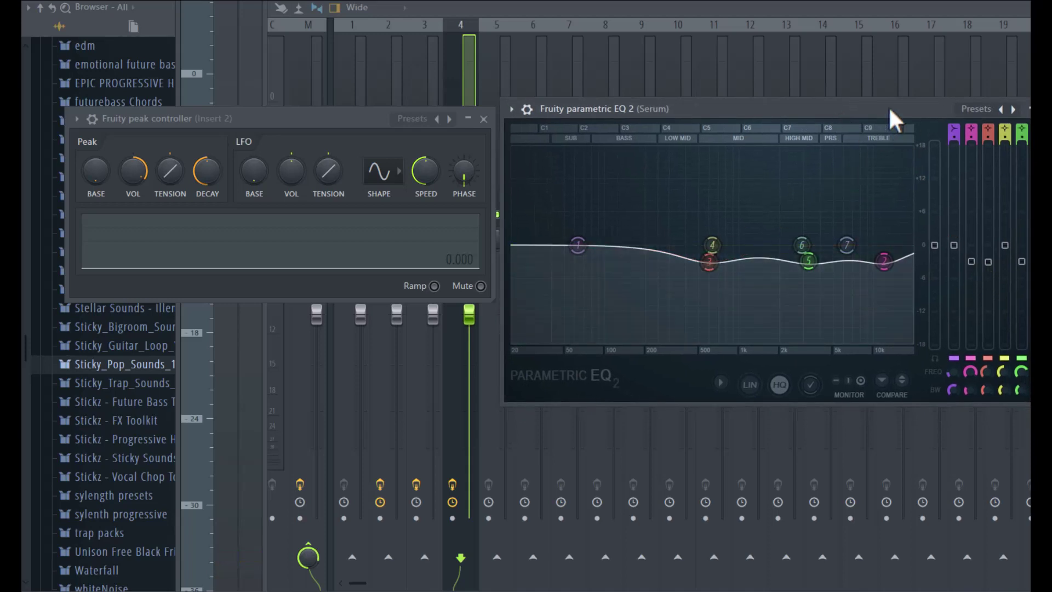
drag(890, 109, 815, 95)
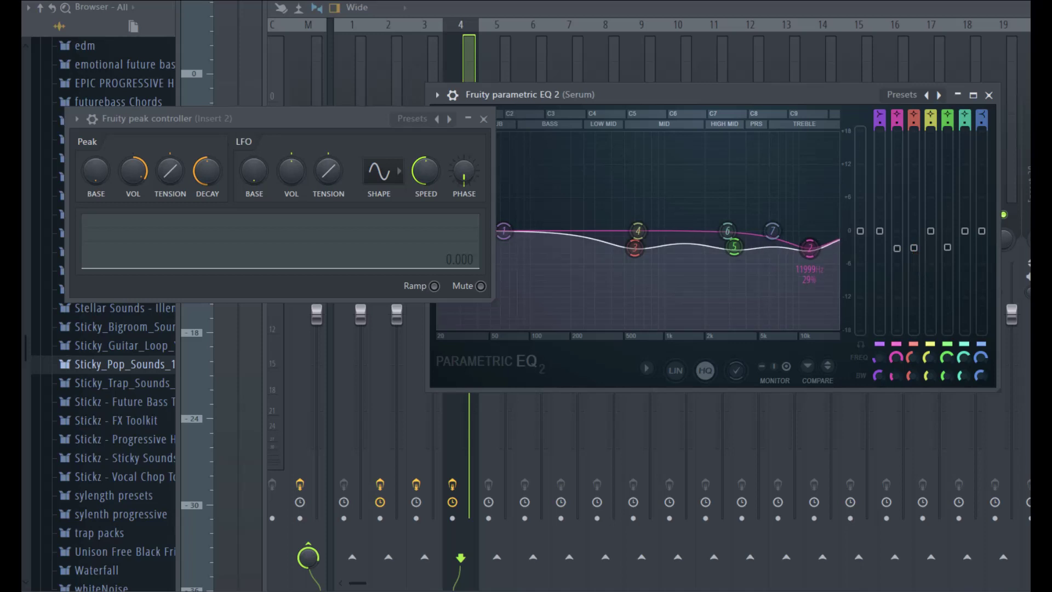
- Link the Serum EQ's band 2 level to the internal controller Peak ctrl - Peak with the Inverted mapping formula
right_click(897, 247)
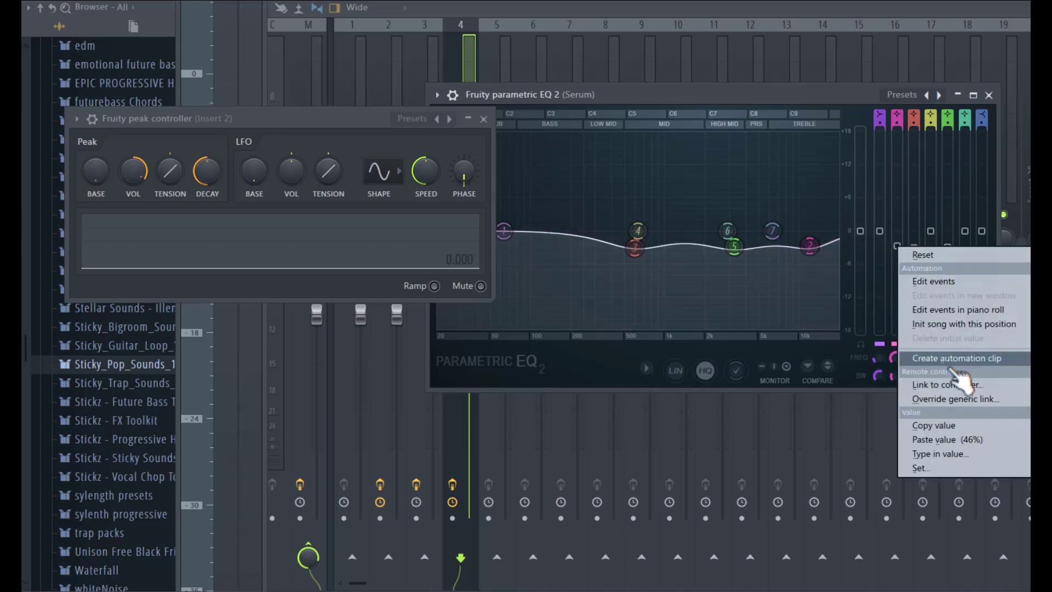
click(960, 385)
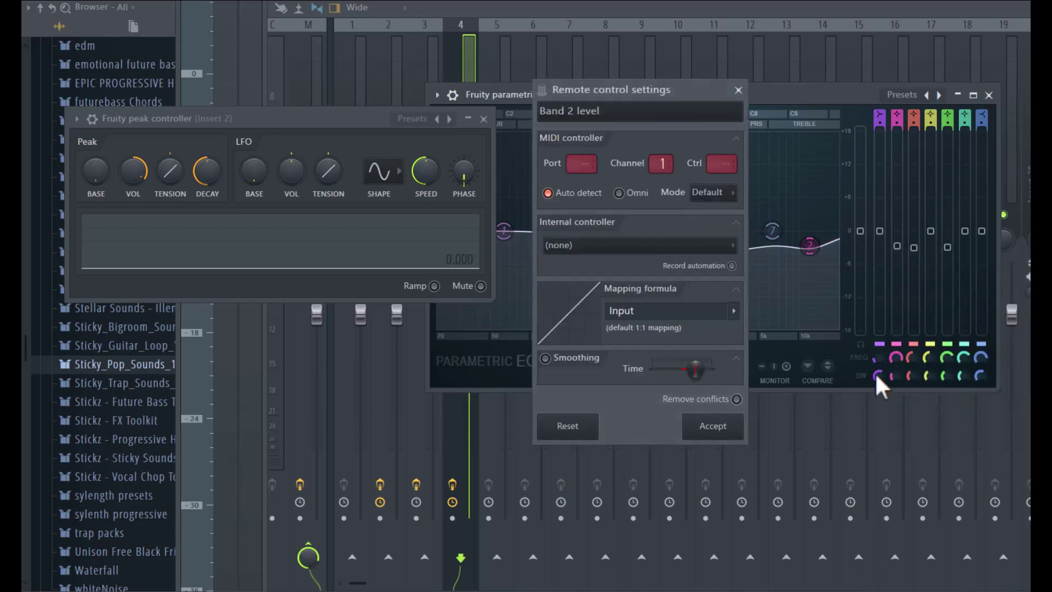
click(573, 247)
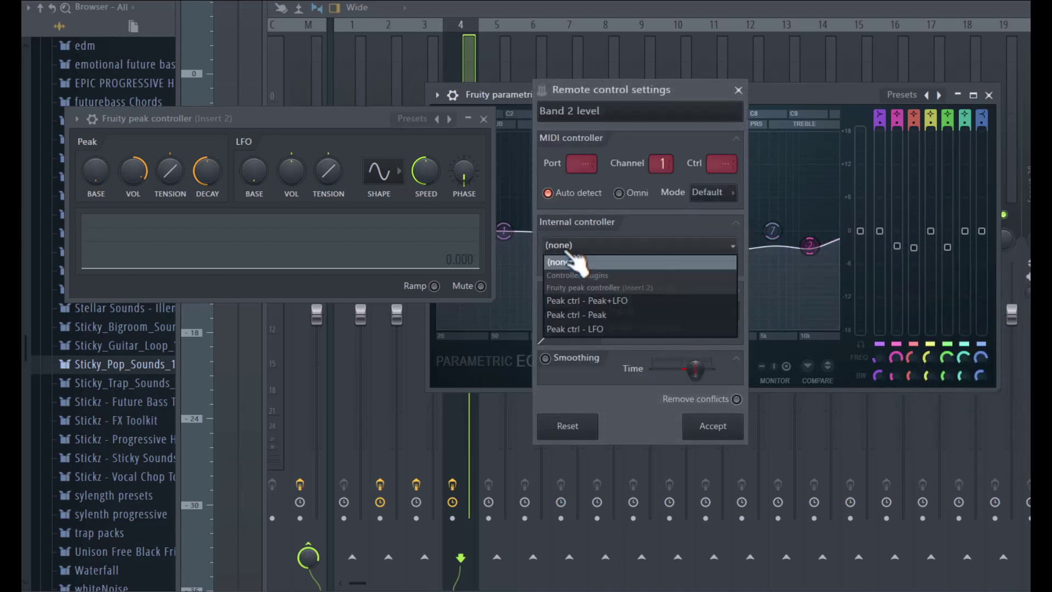
click(584, 316)
click(734, 312)
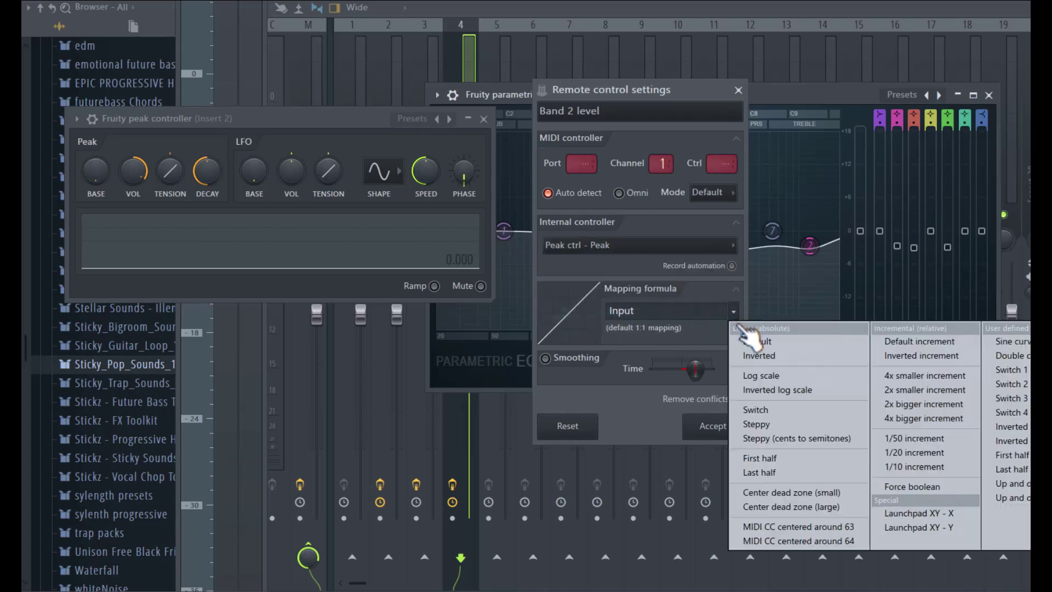
click(760, 360)
click(722, 426)
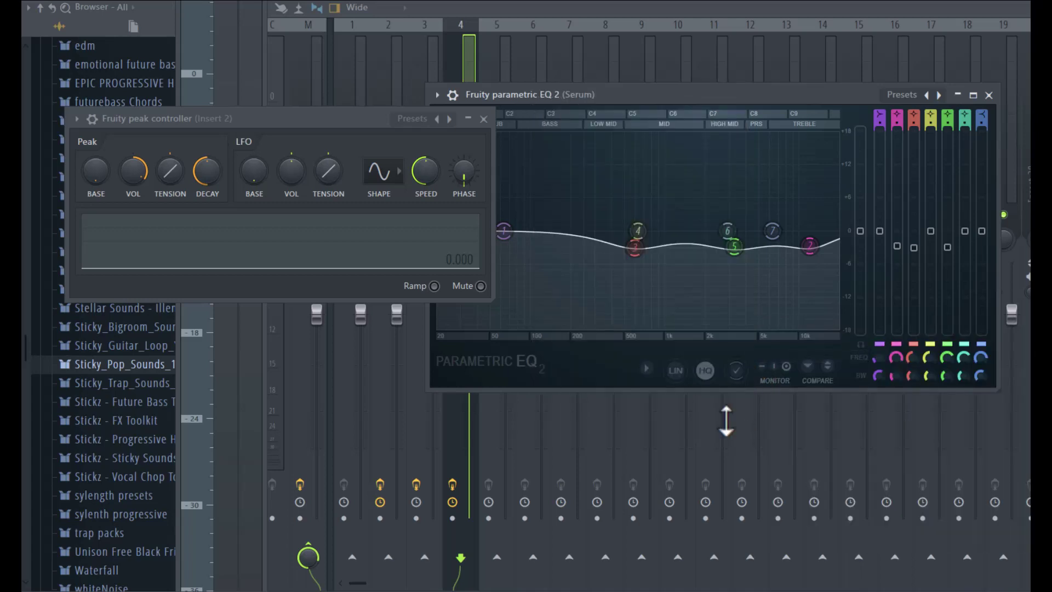
- Link the Serum EQ's band 3 level to the internal controller Peak ctrl - Peak with the inverted mapping formula 1-Input
right_click(914, 247)
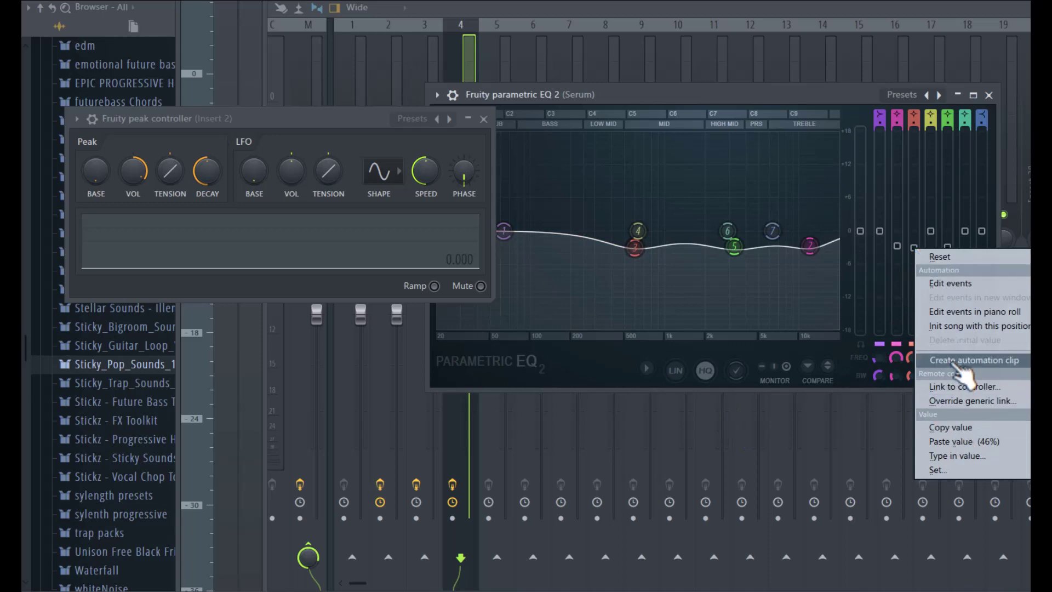
click(964, 387)
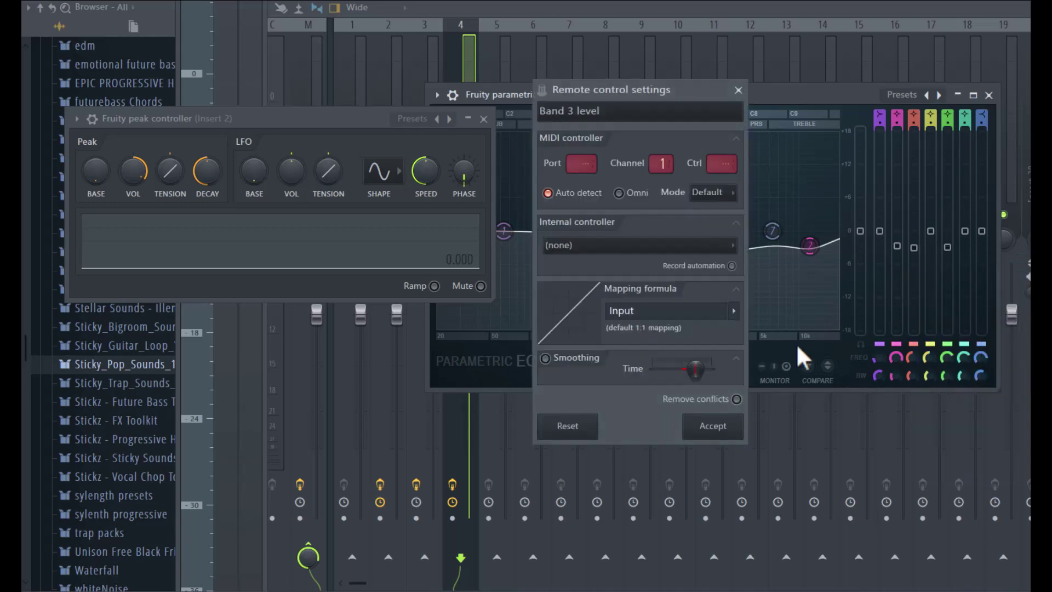
click(692, 245)
click(614, 317)
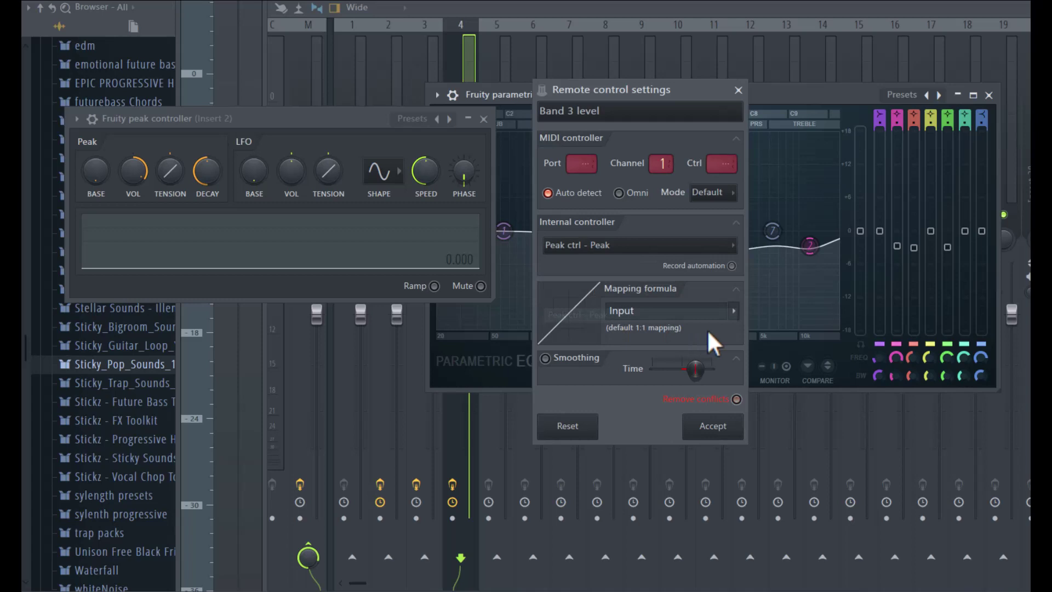
click(735, 311)
click(760, 355)
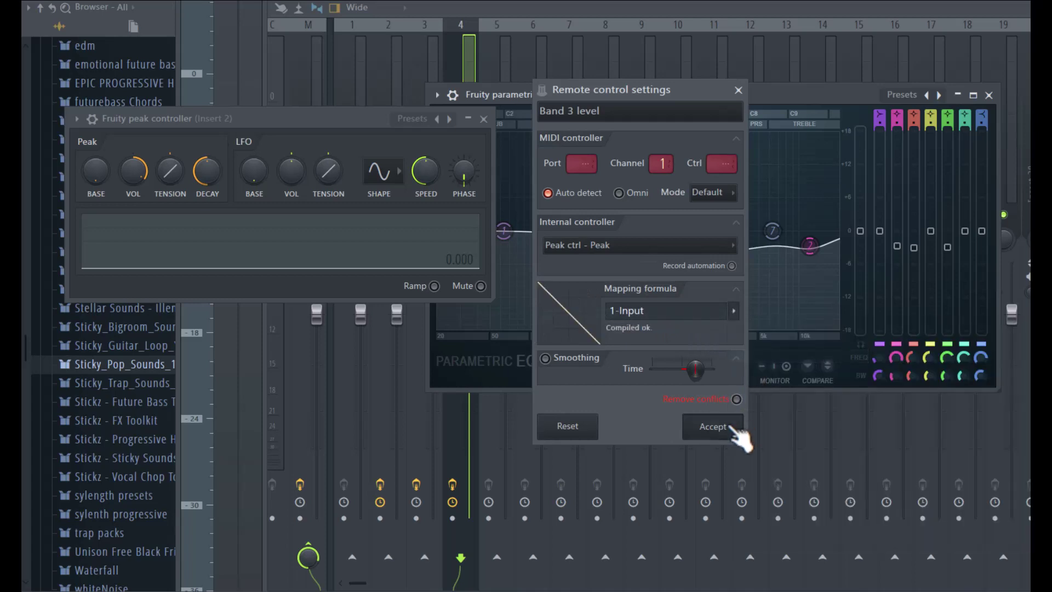
click(713, 426)
- Link the Serum EQ's band 5 level to Peak ctrl - Peak, also using the Inverted mapping formula
right_click(949, 249)
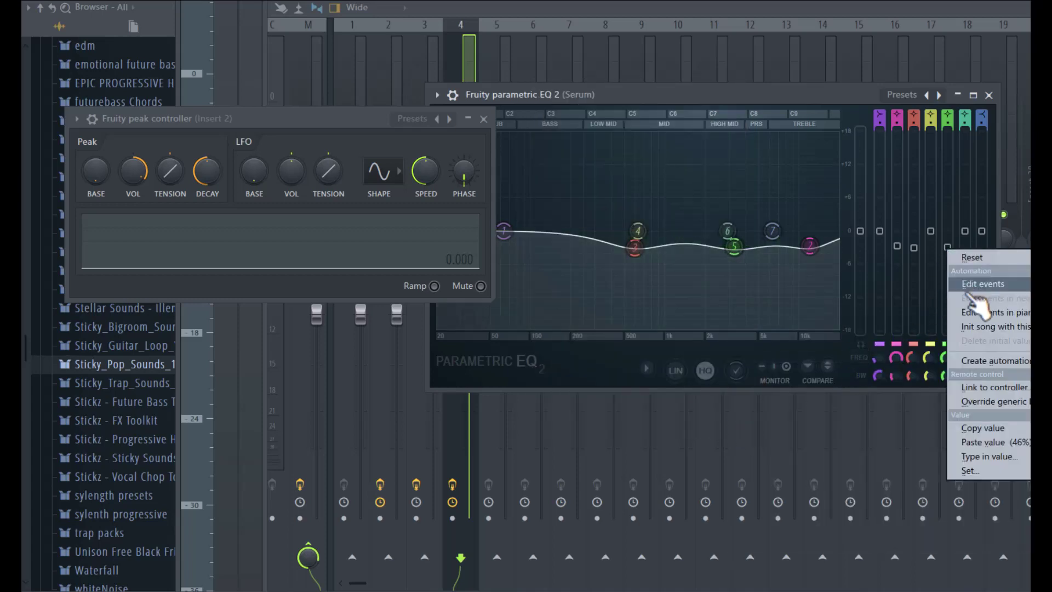
click(979, 388)
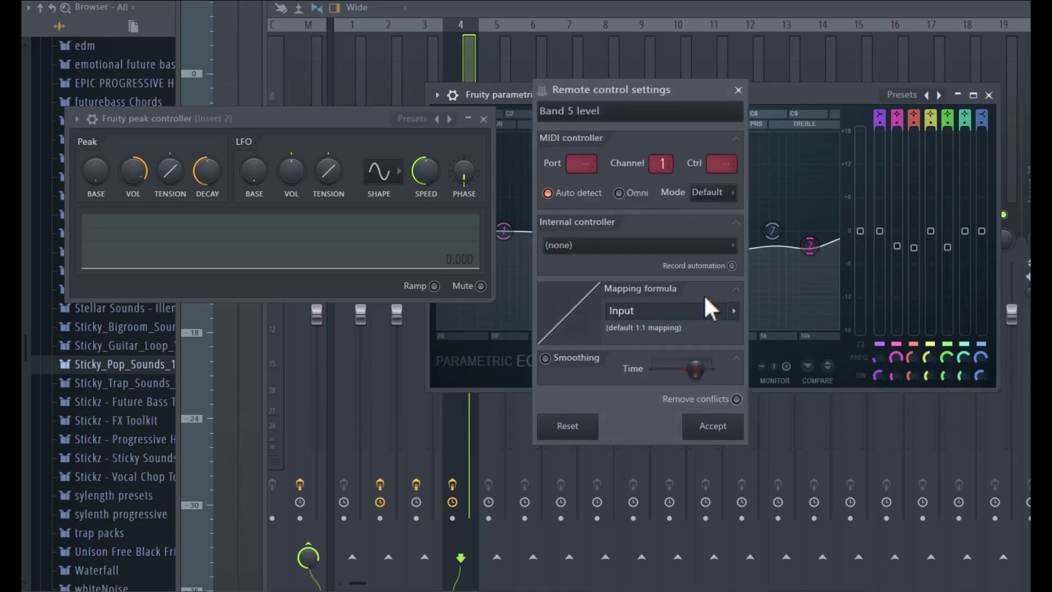
click(657, 252)
click(630, 317)
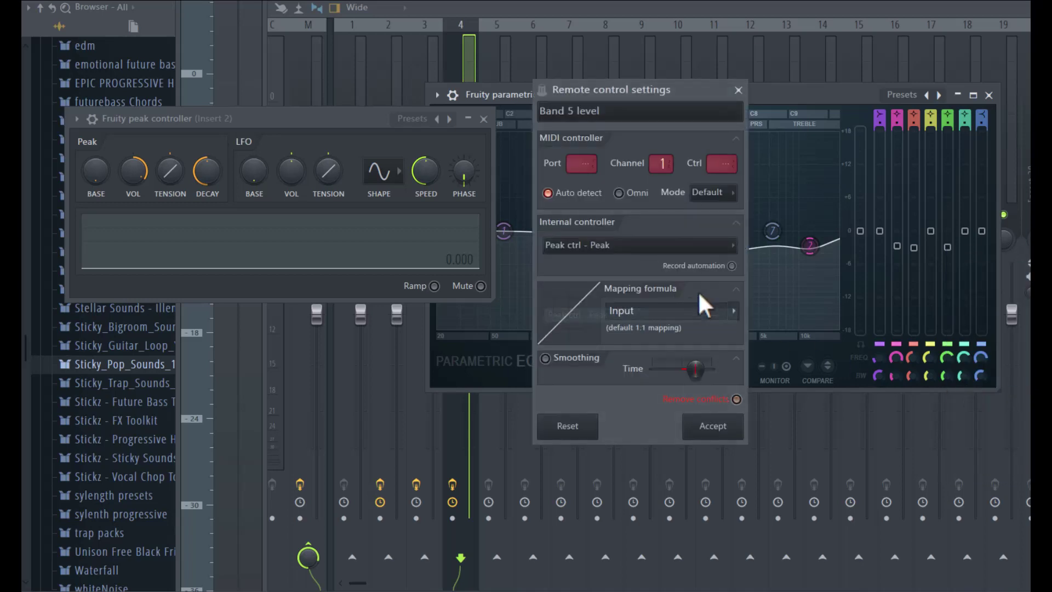
click(736, 311)
click(753, 357)
click(713, 426)
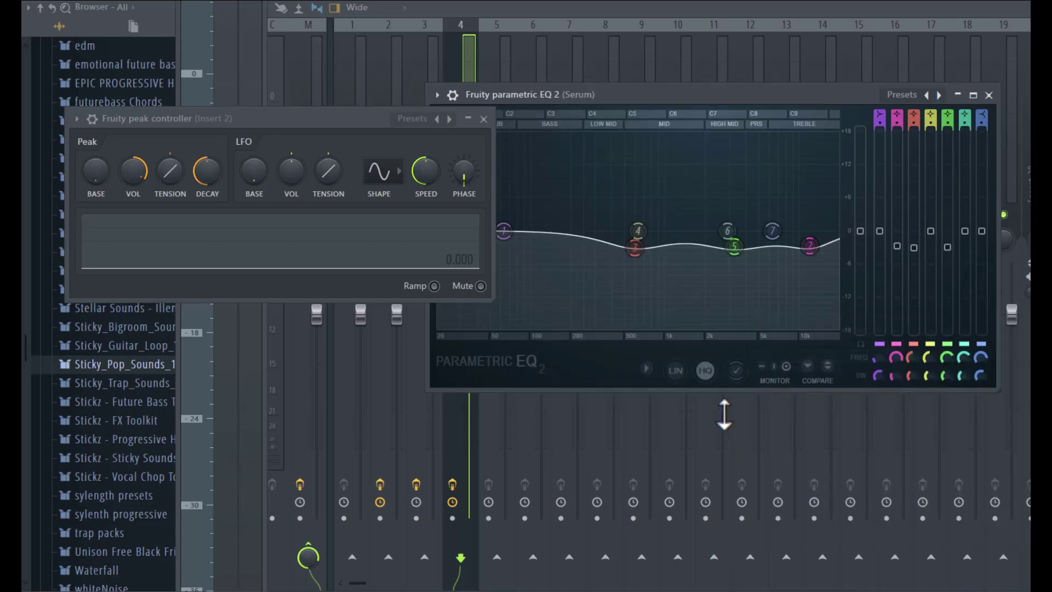
- Raise the peak controller's Peak Base until its output is about 0.5, and reduce its Peak Vol while the song plays
drag(340, 134, 736, 336)
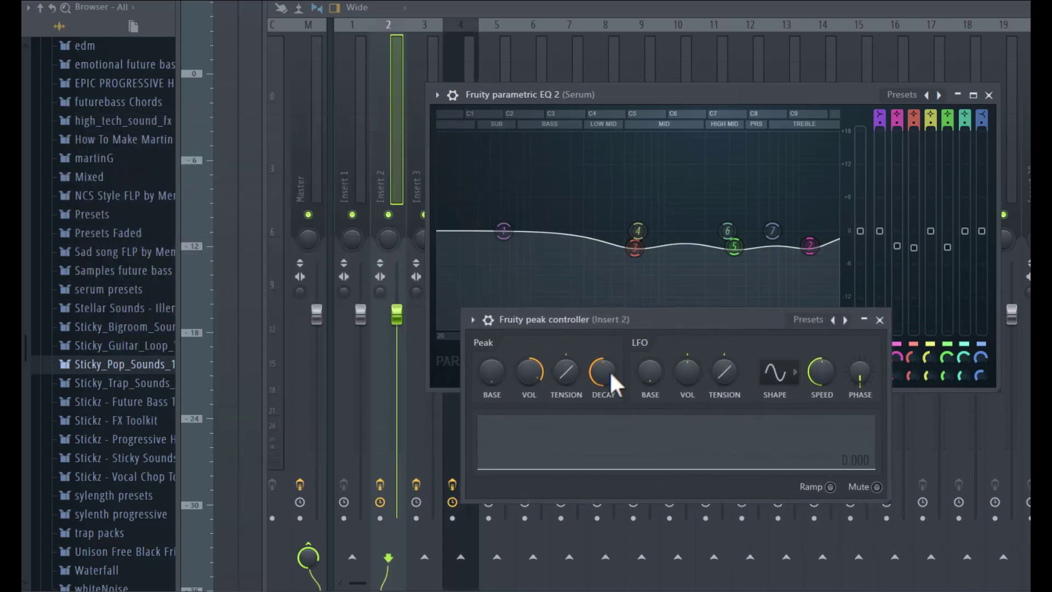
drag(503, 379, 502, 365)
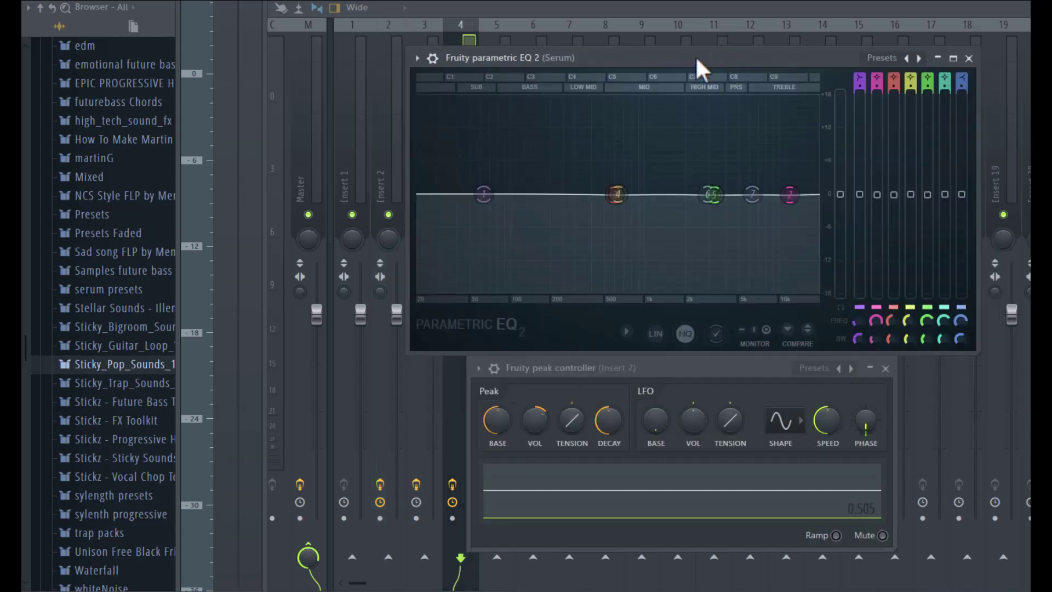
key(space)
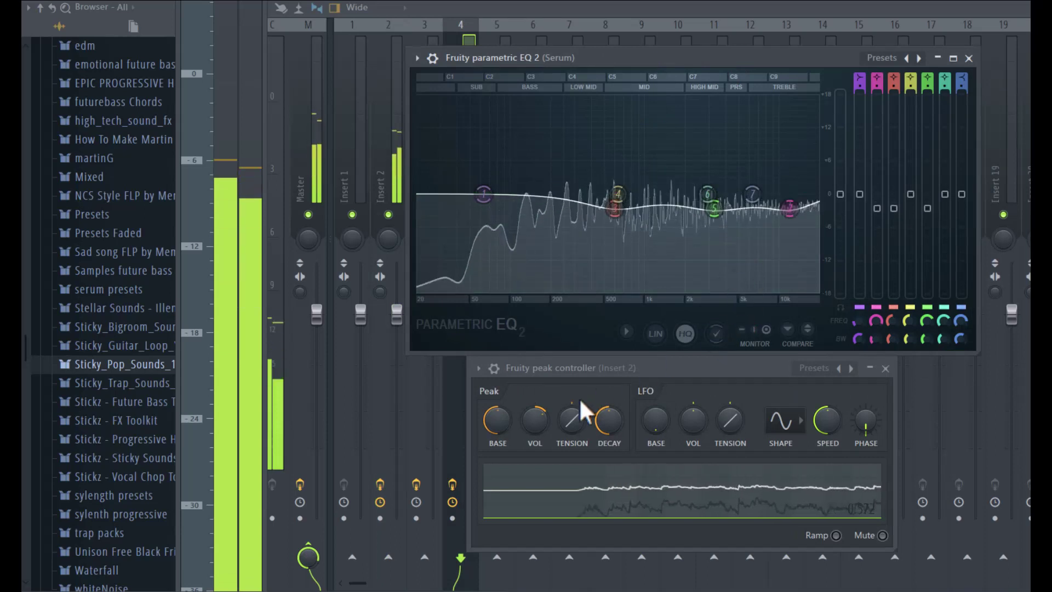
drag(537, 419, 537, 435)
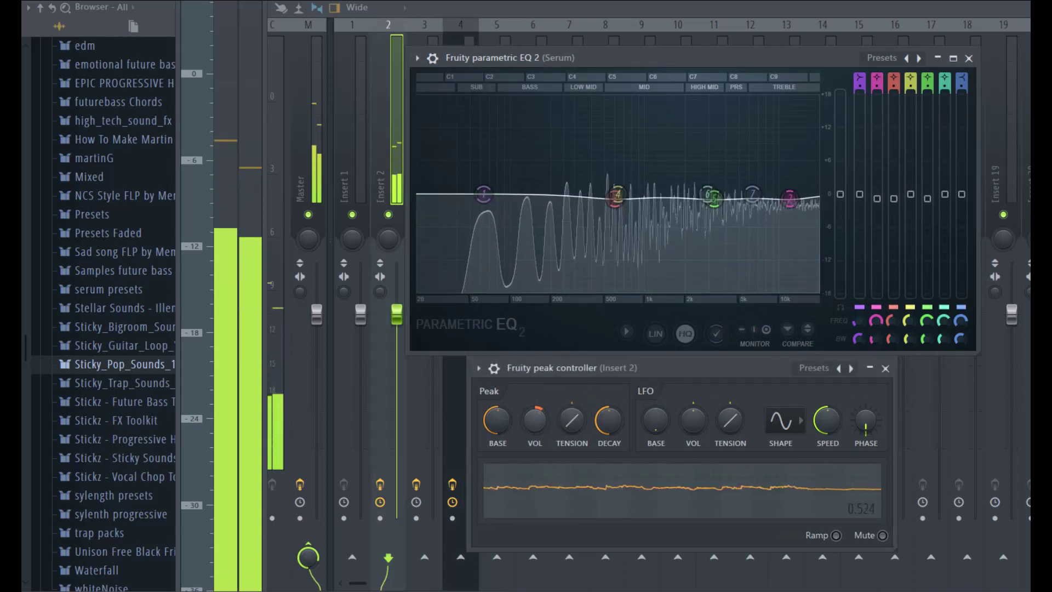